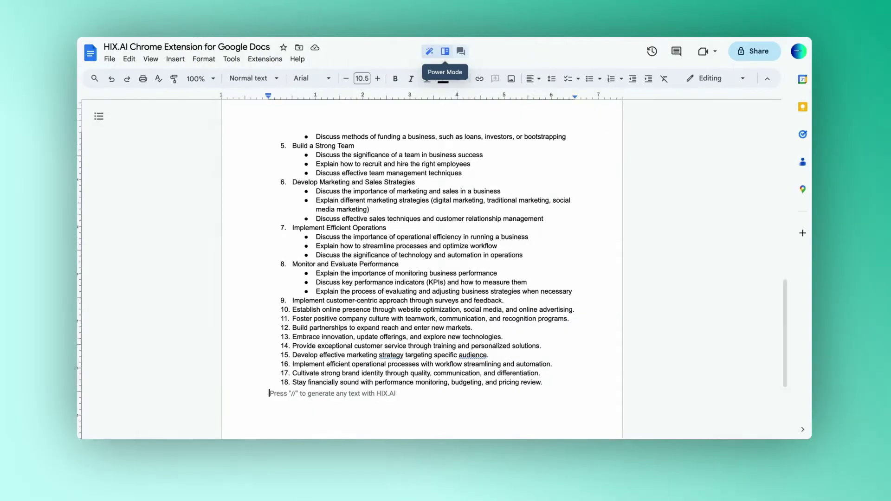
Step: Open the HIX.AI Writing Tools side panel next to the business plan outline
left_click(444, 51)
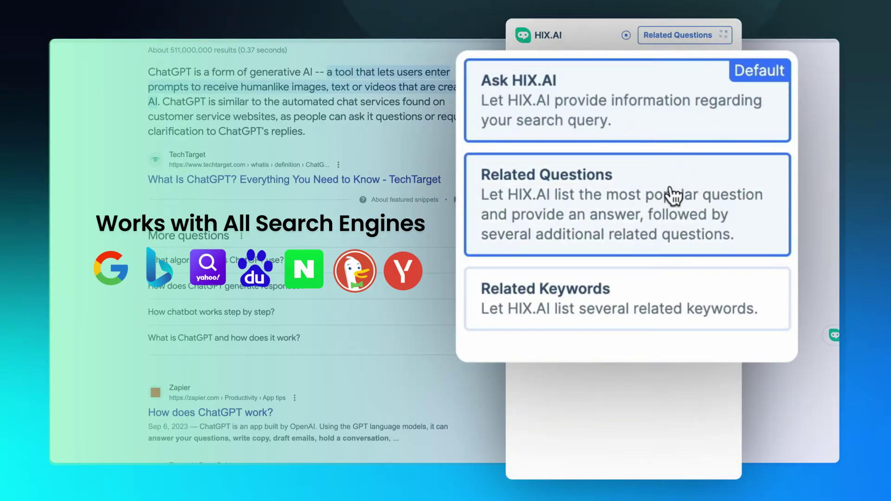
Step: Switch the ChatGPT search answer to Related Questions in the Ask HIX.AI dropdown
left_click(673, 196)
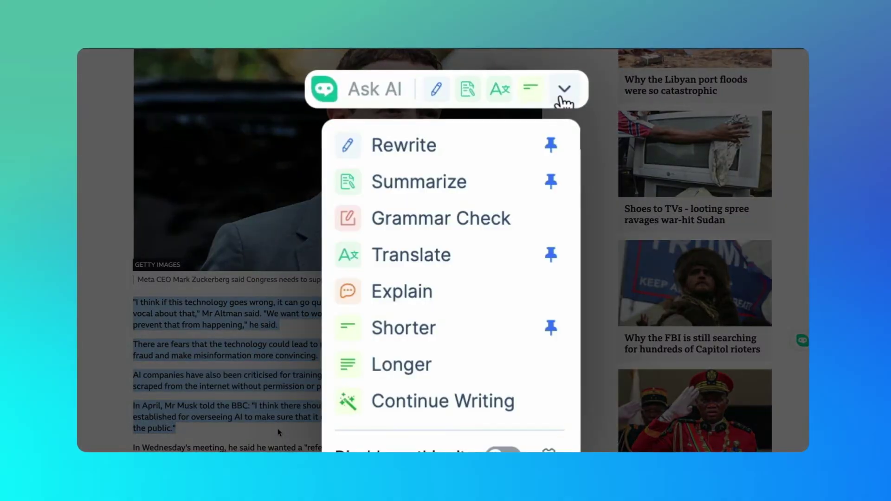
Step: Shorten, summarize and translate the AI-risks passage, showing the target language list
left_click(550, 330)
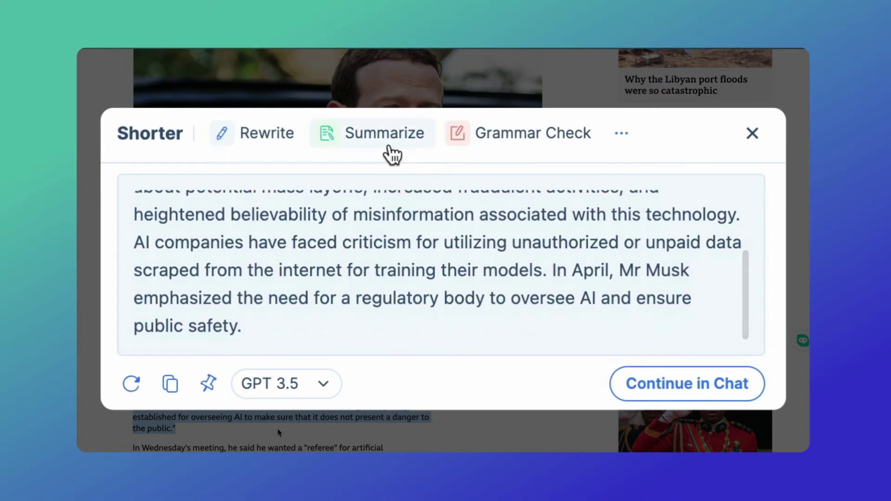
left_click(386, 133)
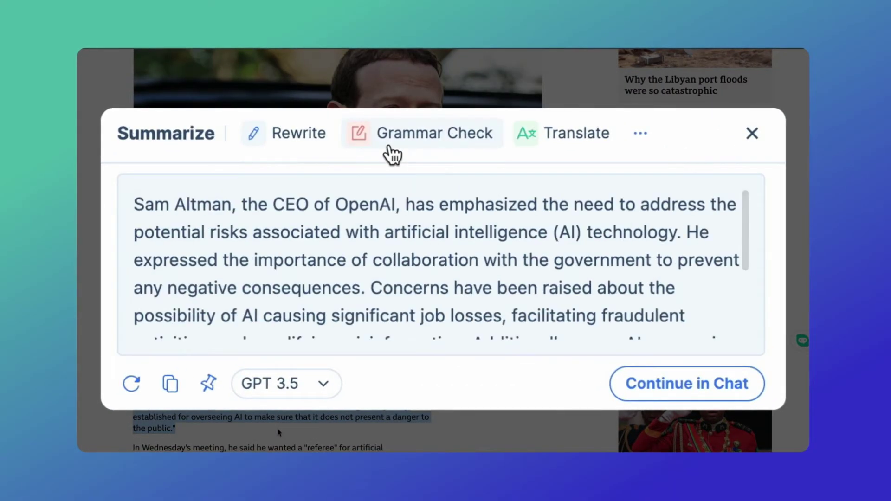
left_click(550, 132)
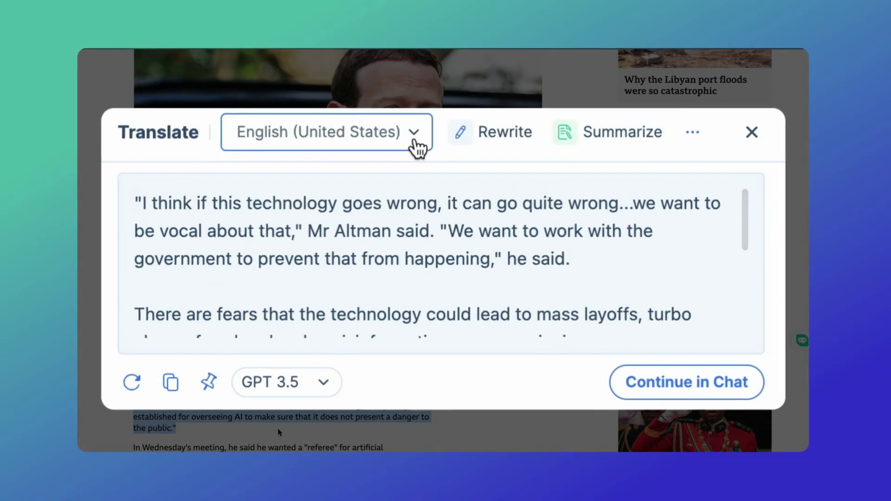
left_click(418, 142)
scroll(342, 333, "down", 3)
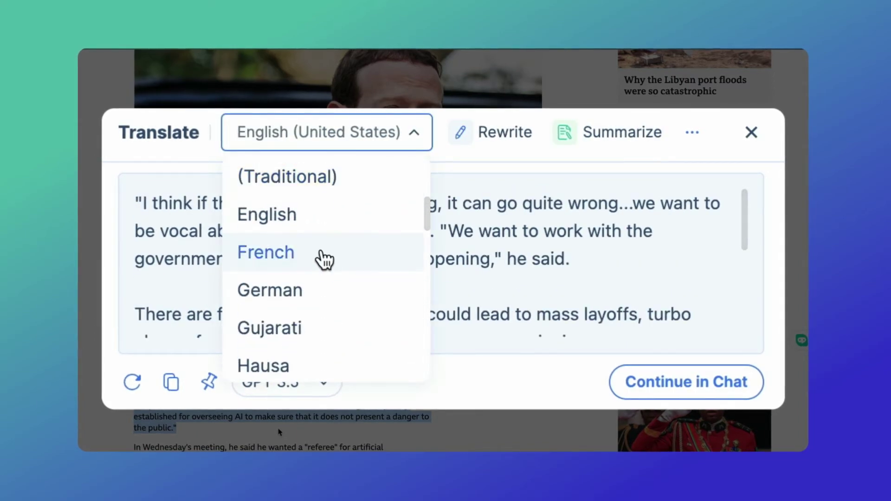